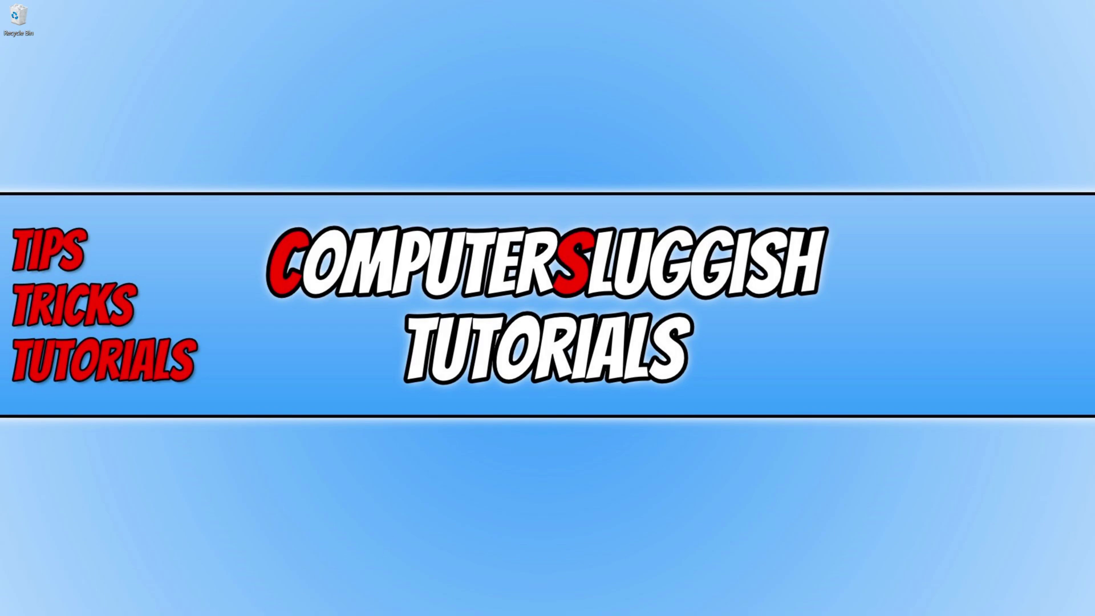
Step: Open File Explorer at This PC, showing drives C:, D:, E: and My Stuff (F:)
key(super+e)
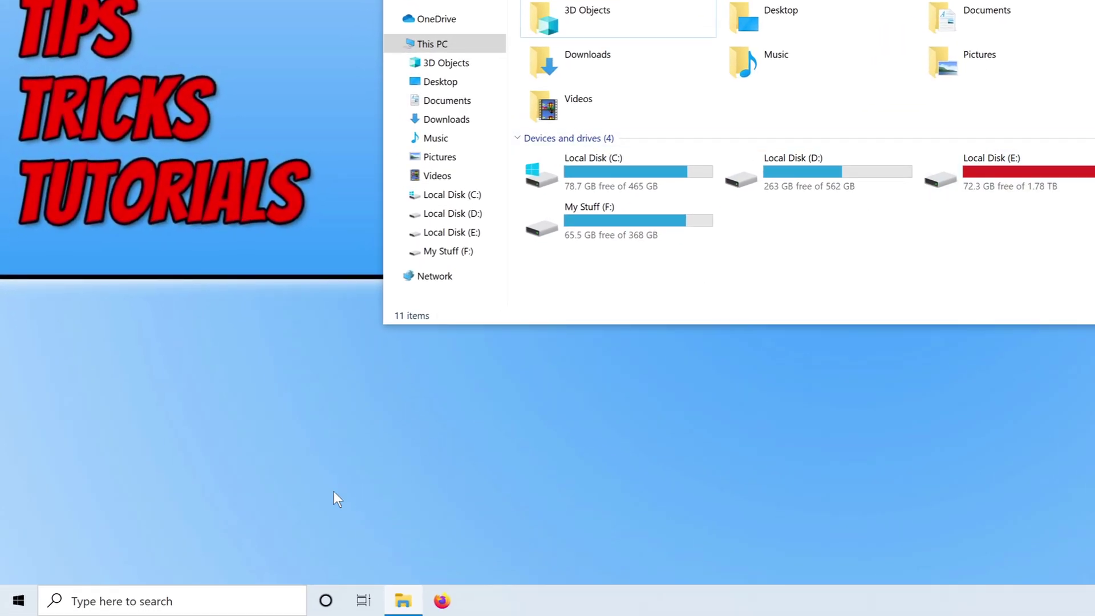
right_click(19, 600)
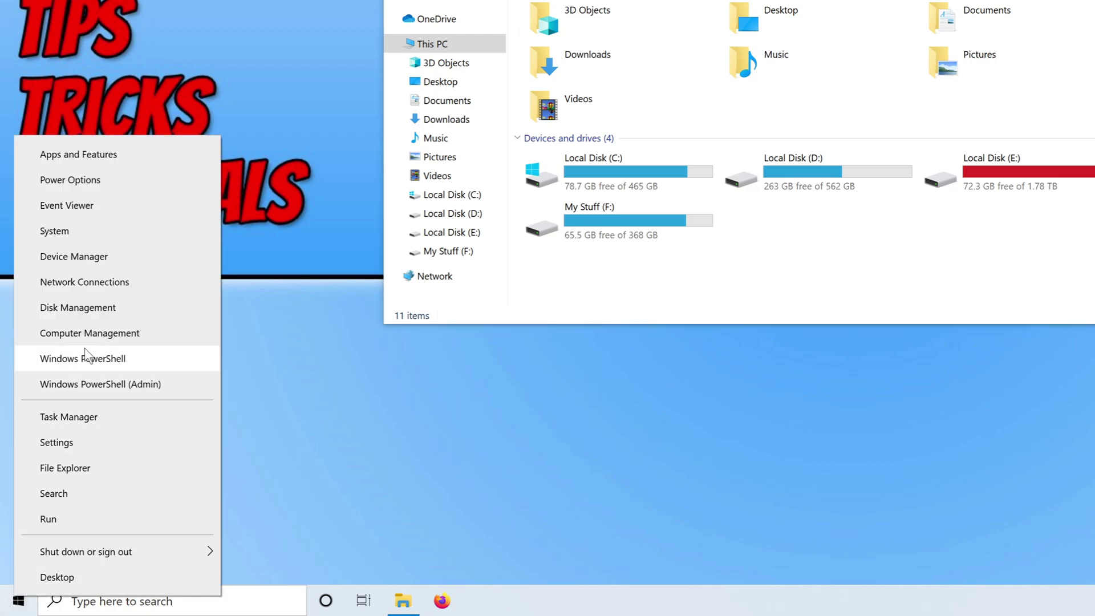
click(118, 257)
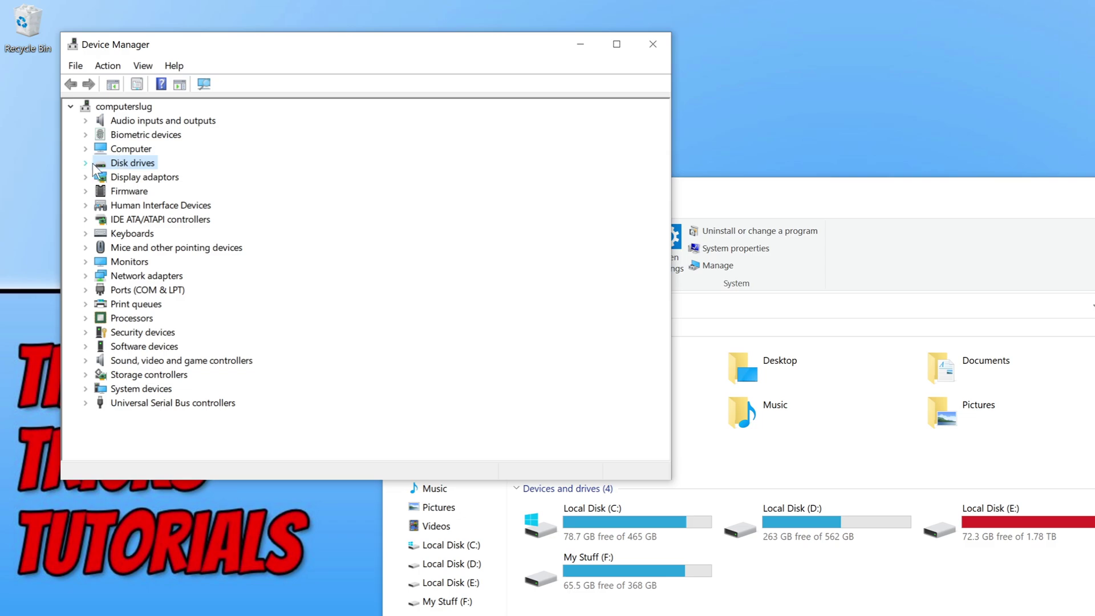
click(85, 163)
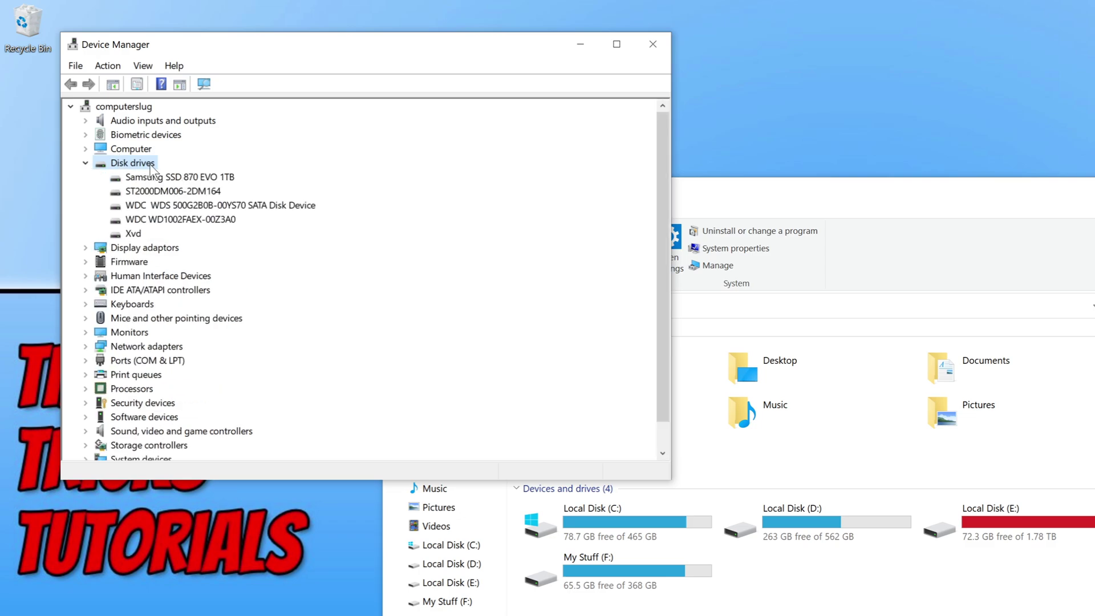
click(201, 177)
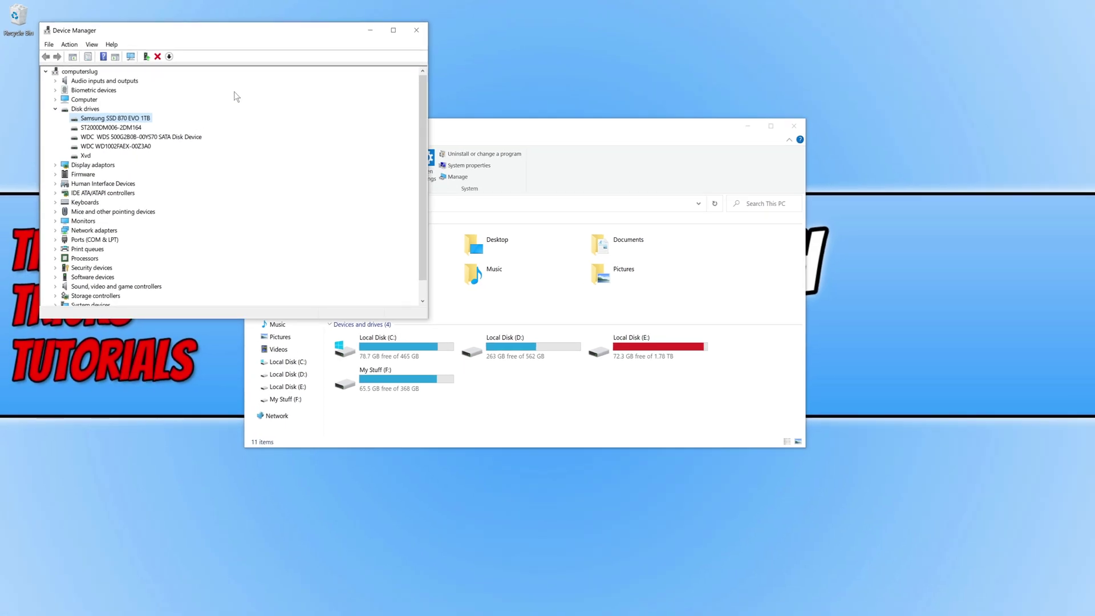
click(417, 30)
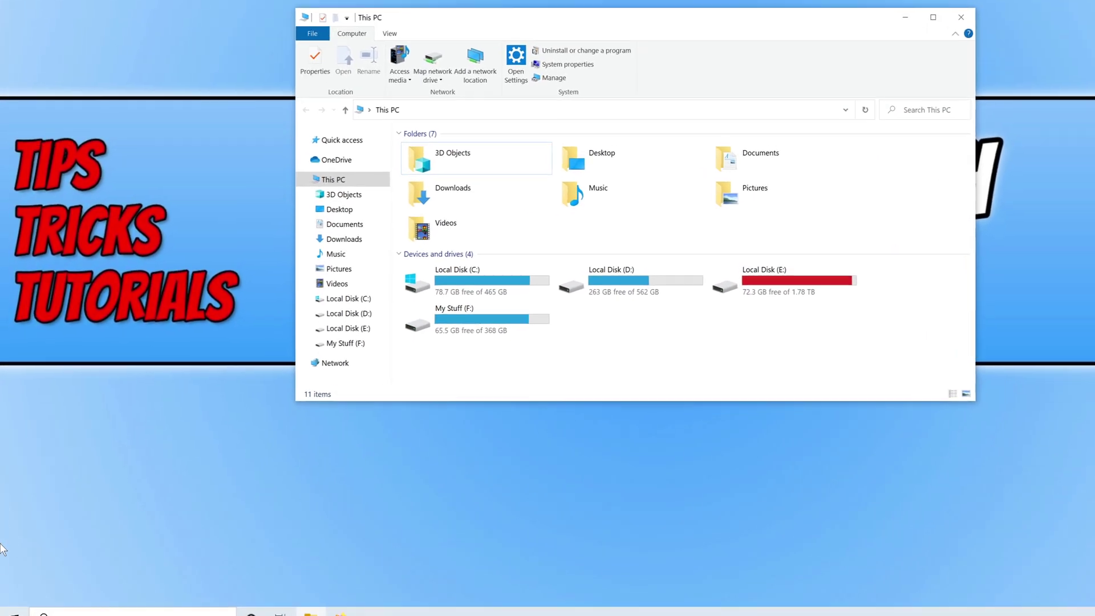
Step: Open Disk Management from the Win+X menu and initialise Disk 2 with the GPT partition style
right_click(1, 615)
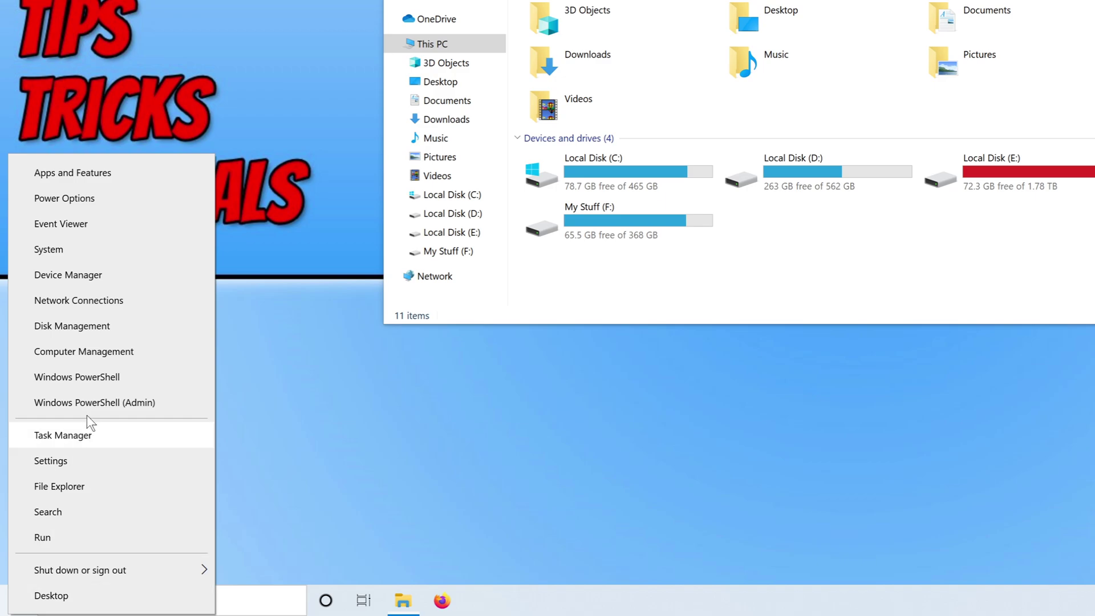
click(111, 325)
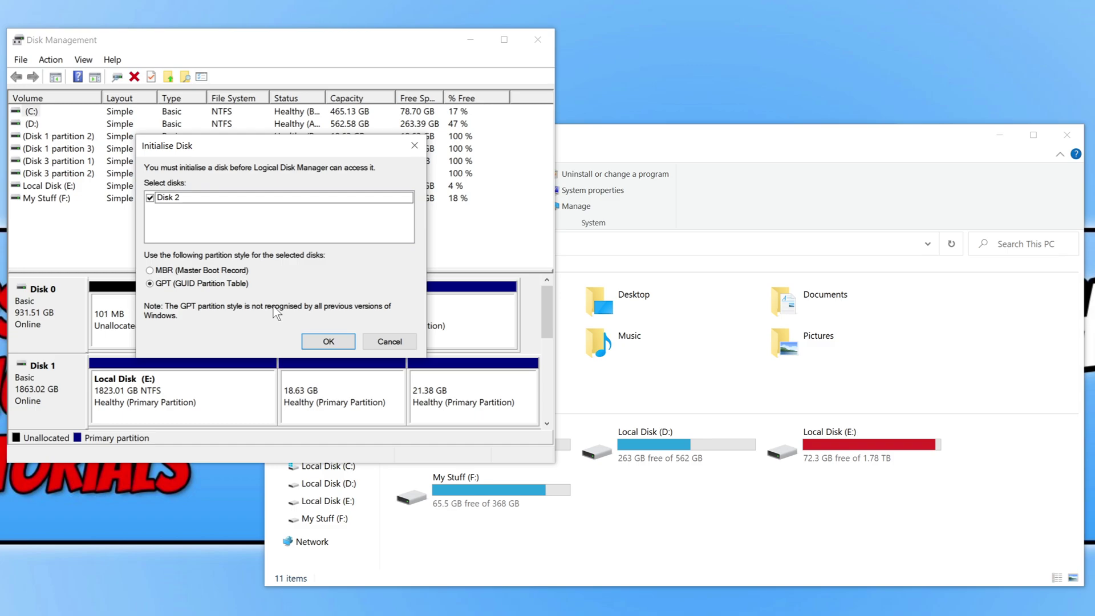
click(199, 272)
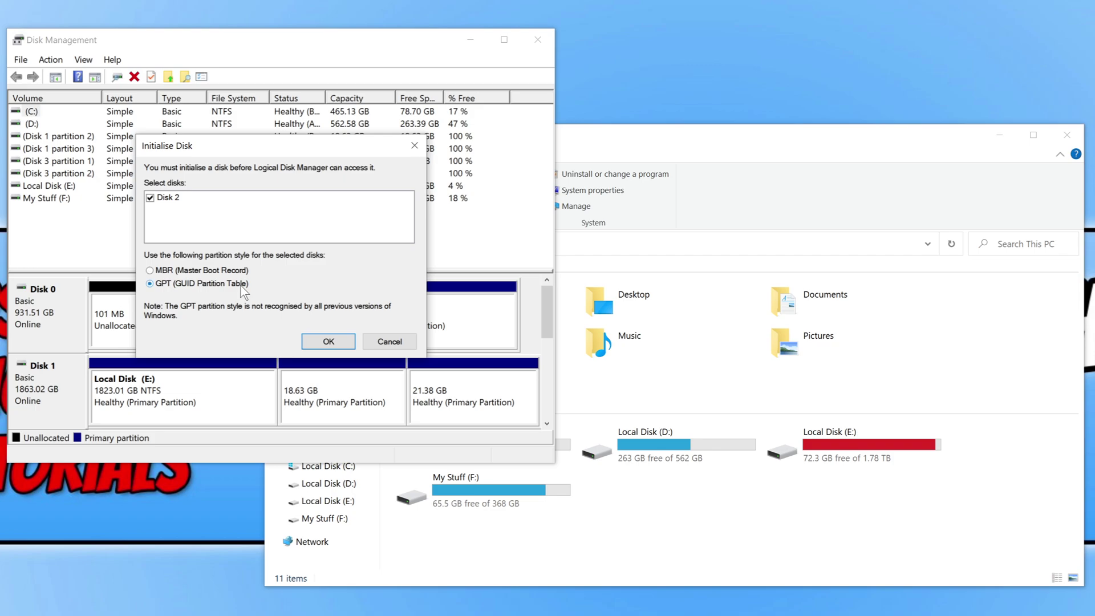
click(339, 342)
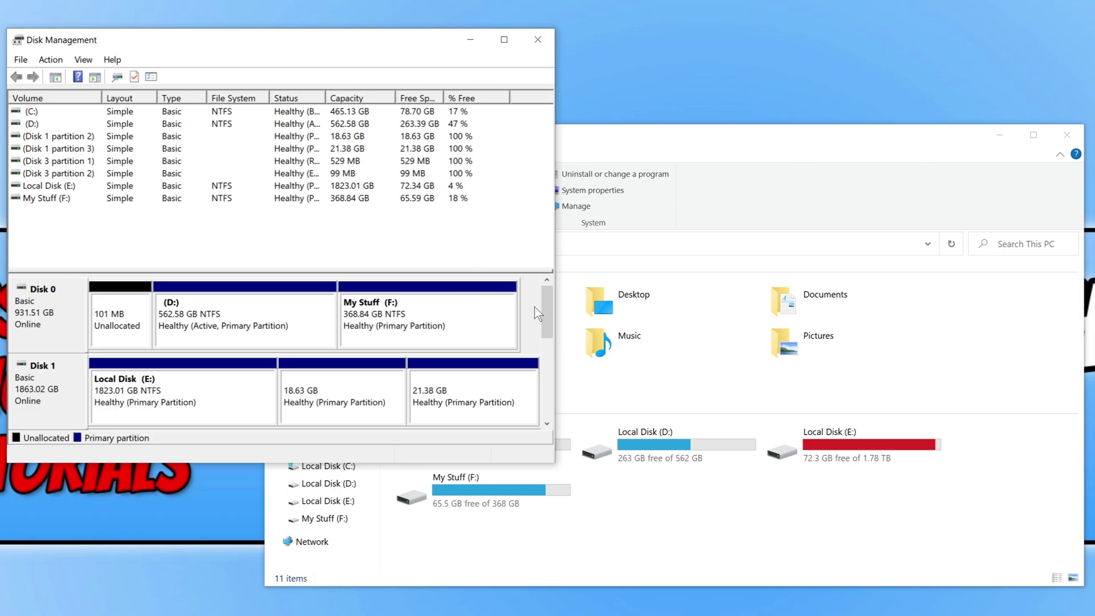
Step: Start a New Simple Volume on Disk 2's unallocated space using the full 953852 MB
scroll(549, 317, down, 1)
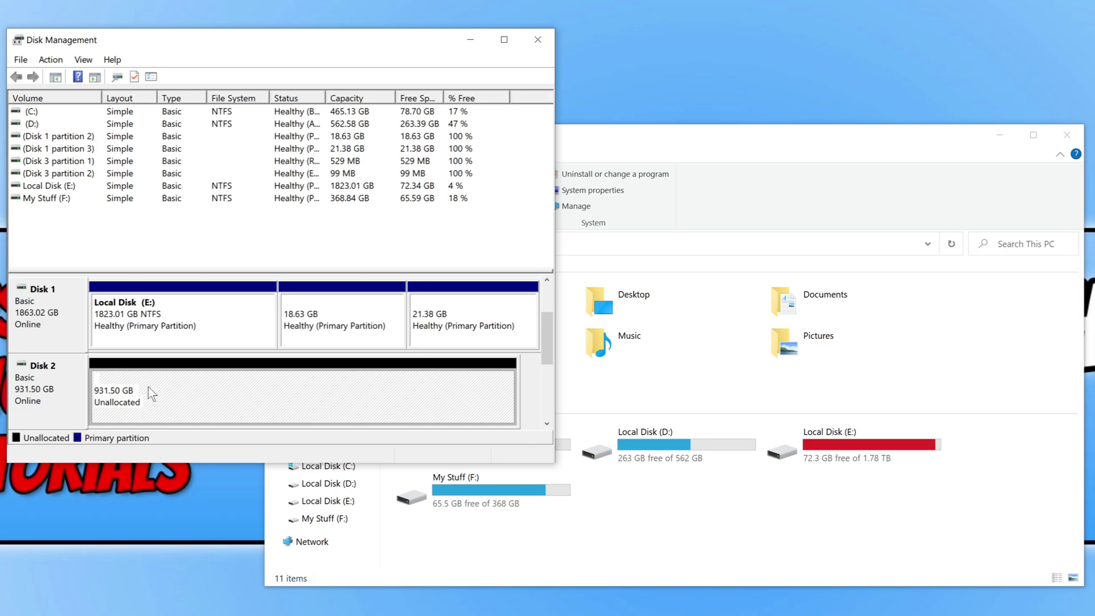
right_click(222, 388)
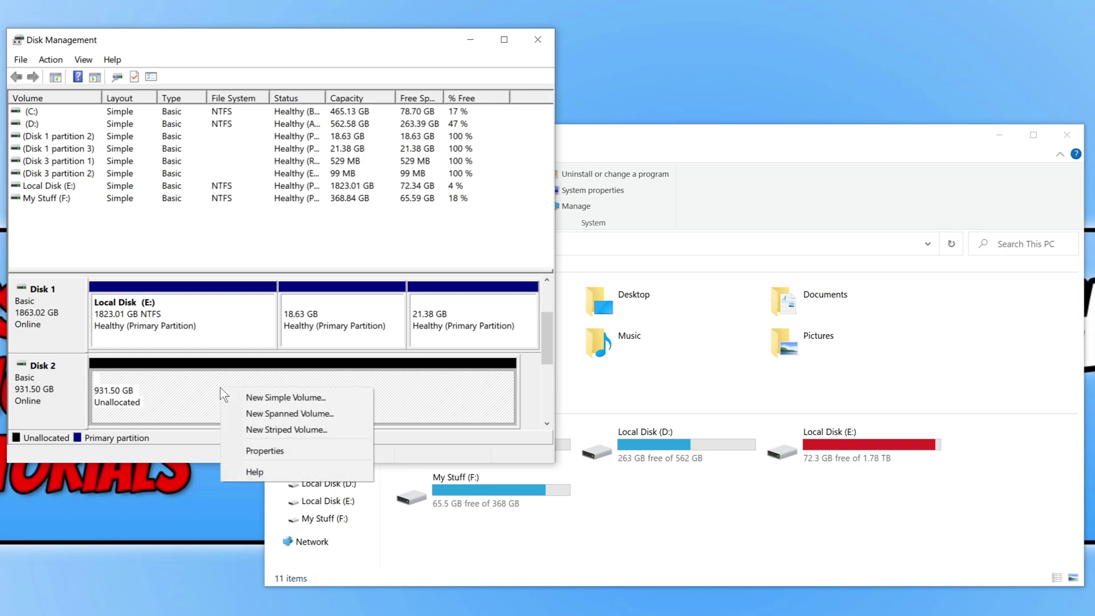
click(309, 398)
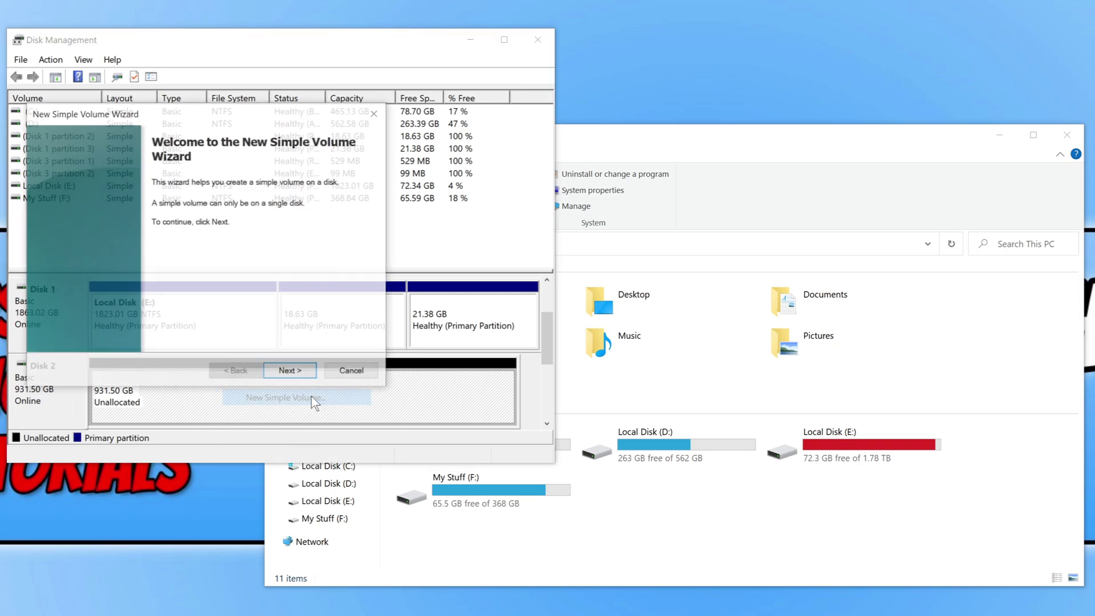
click(291, 373)
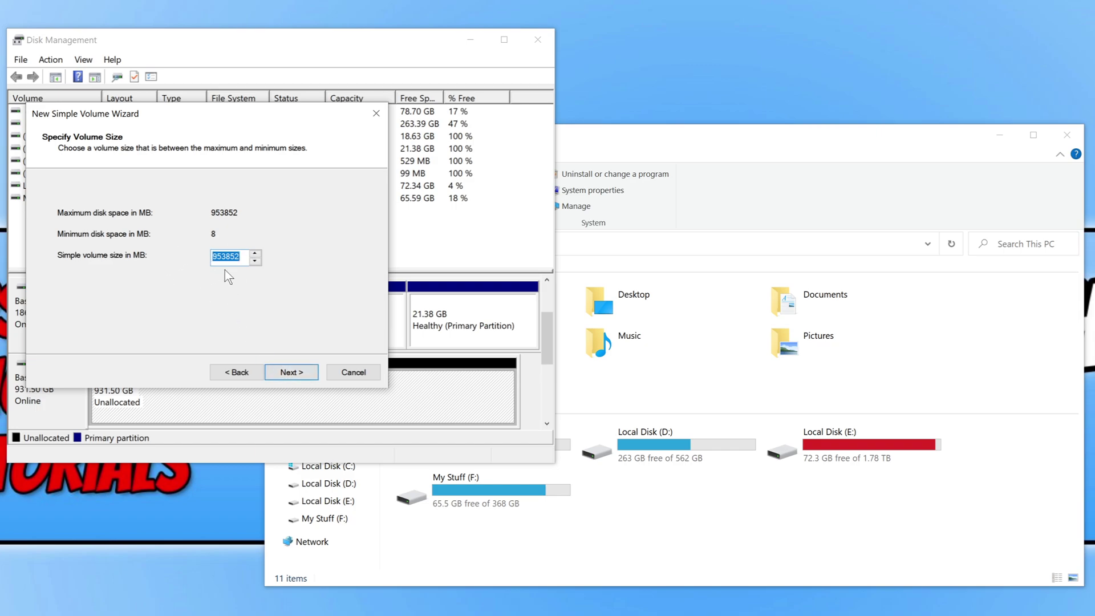
click(309, 373)
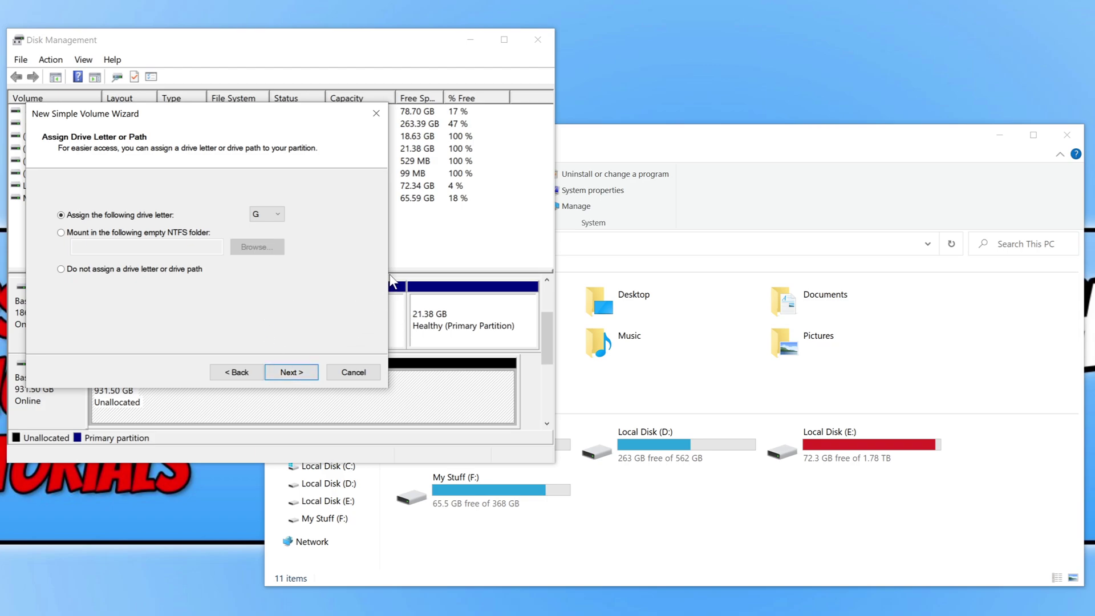
Step: Check the drive letters already used in This PC, then assign drive letter G to the volume
click(678, 134)
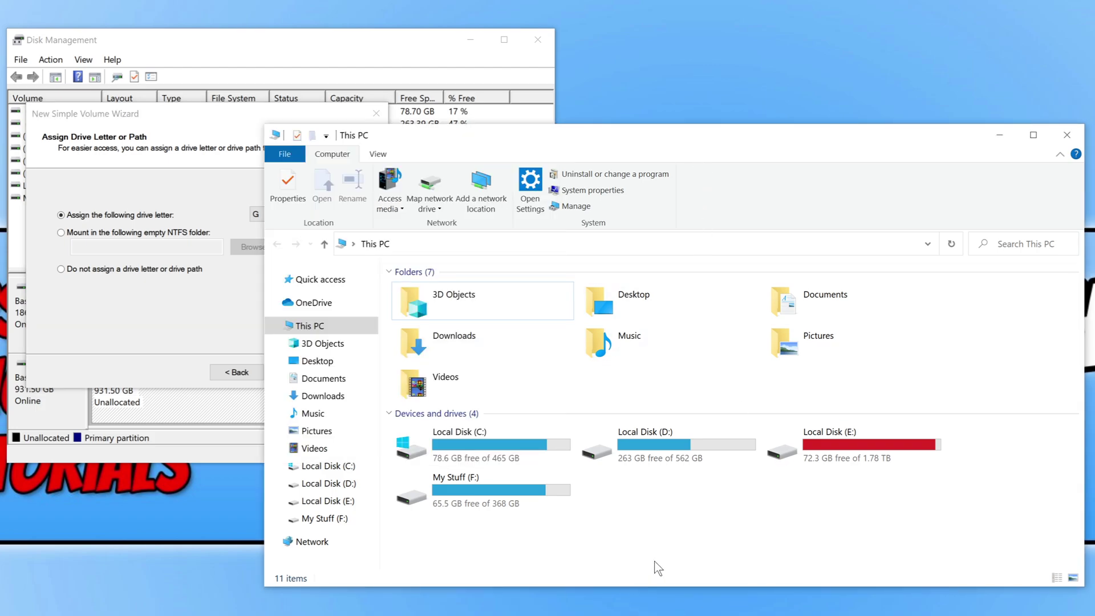
drag(961, 557, 600, 498)
click(189, 134)
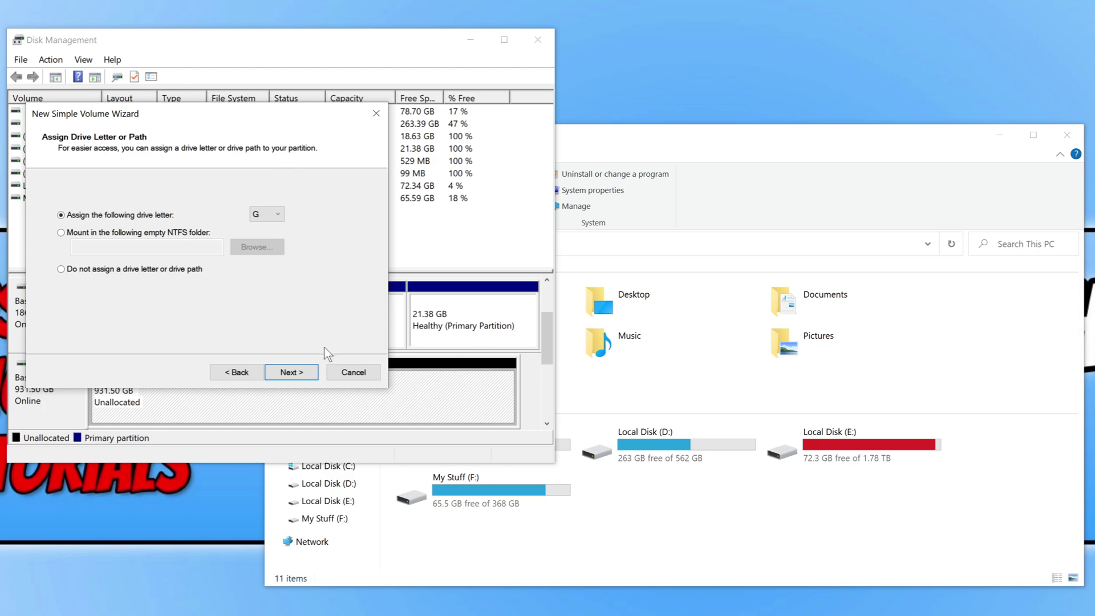
click(303, 375)
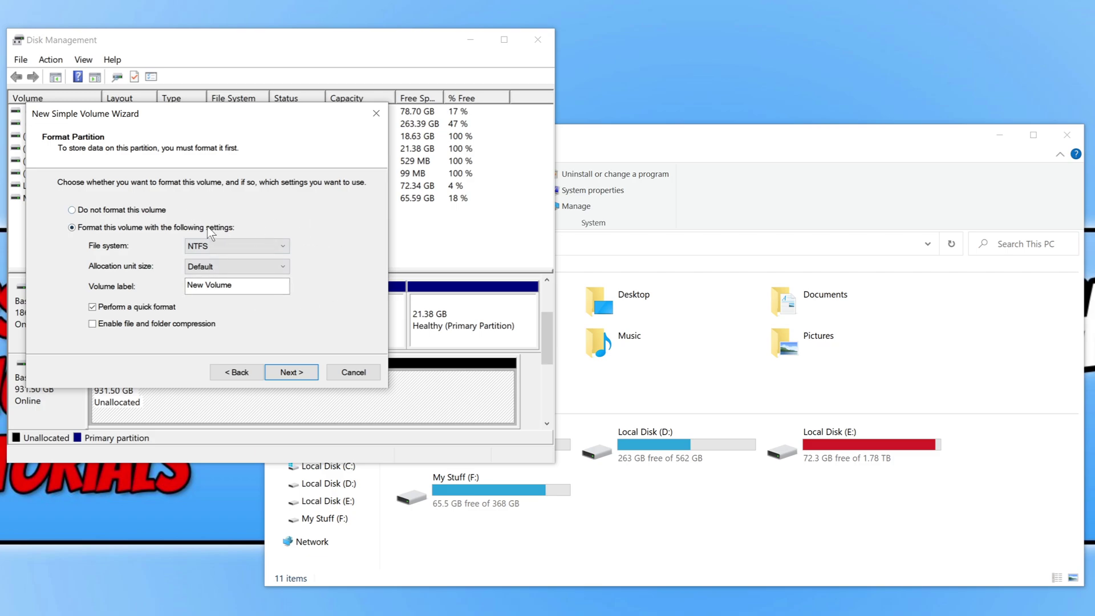
Step: Format the volume as NTFS with Default allocation unit size and the label 'Local Disk'
click(146, 210)
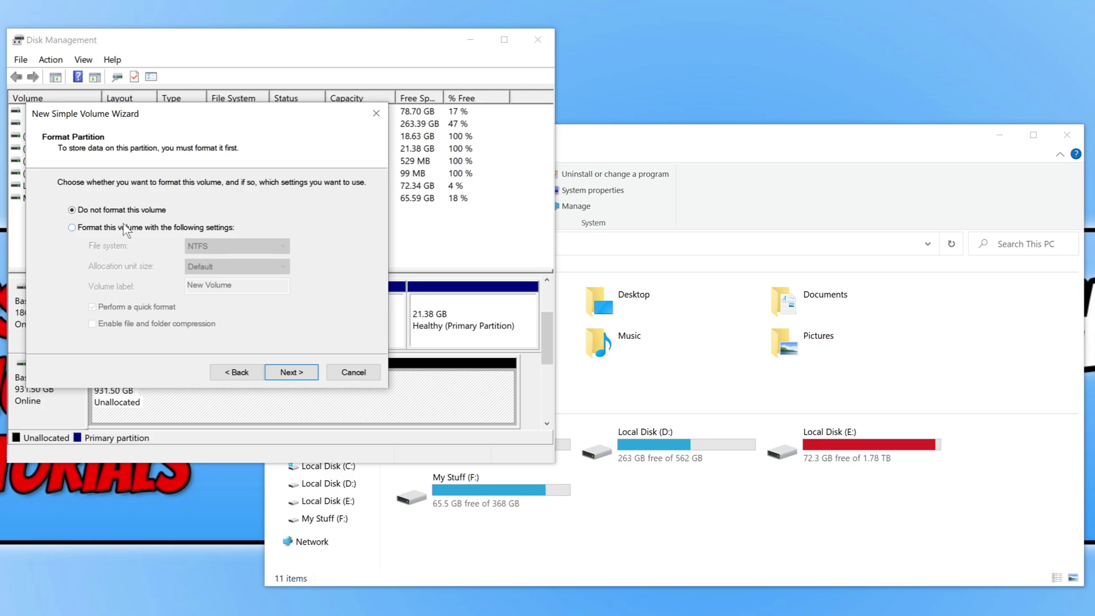
click(124, 228)
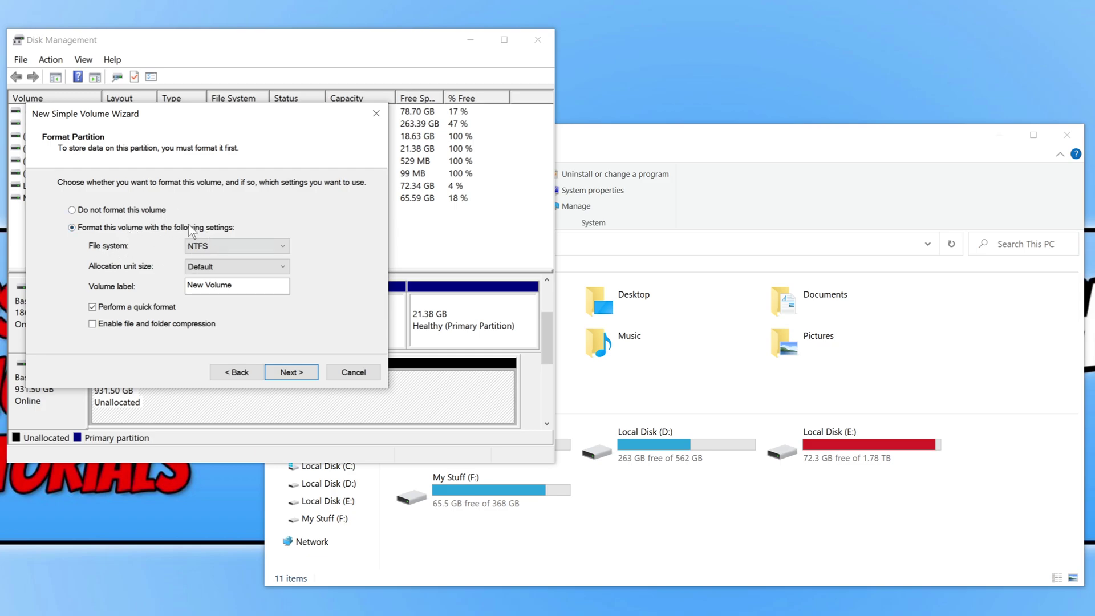
click(231, 247)
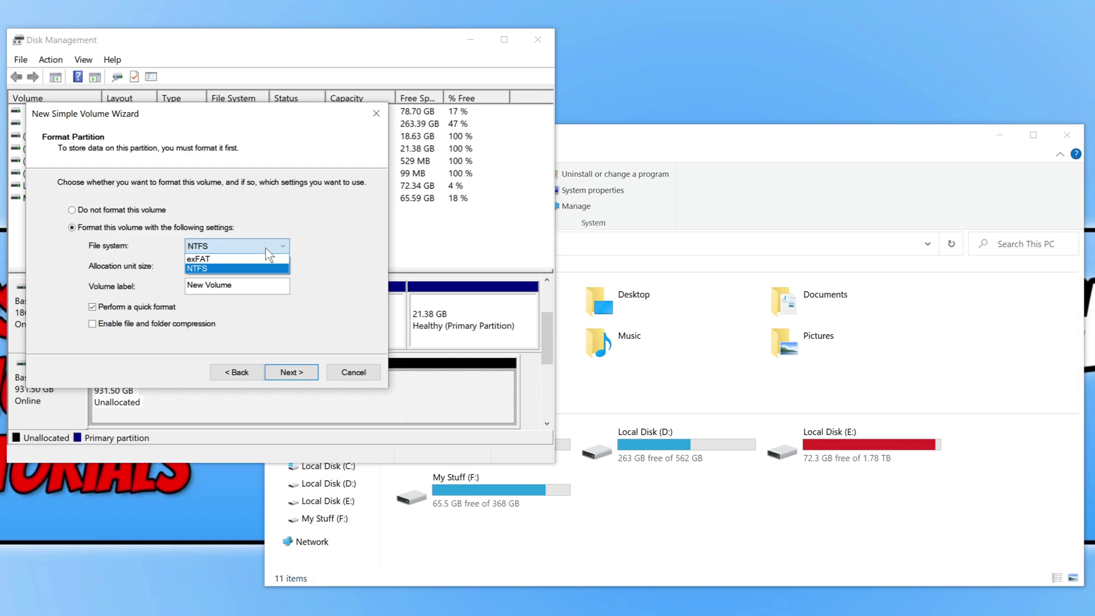
click(239, 268)
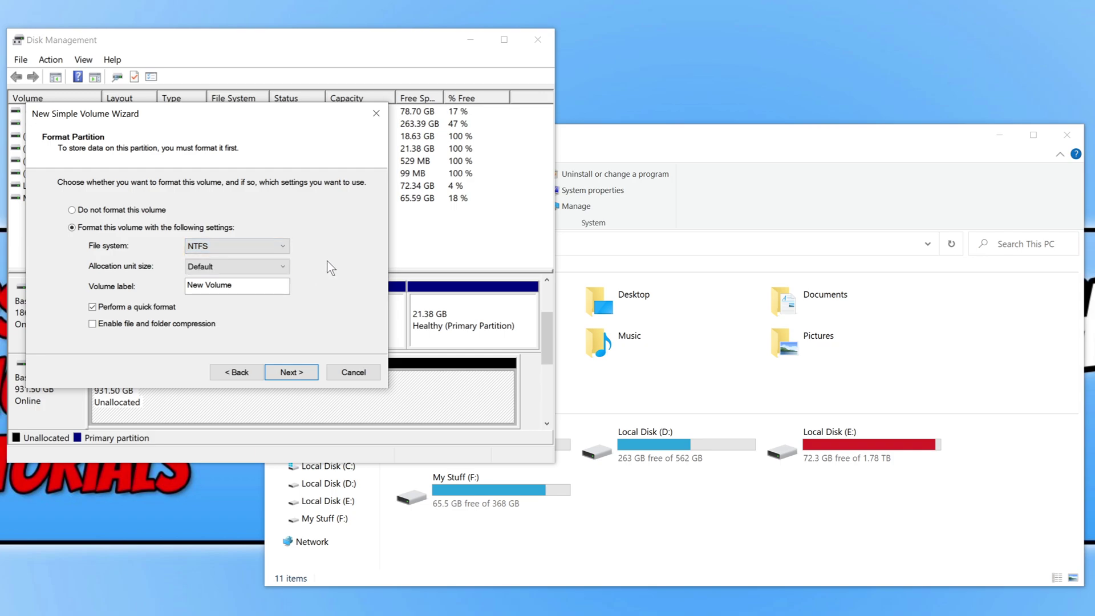
click(196, 272)
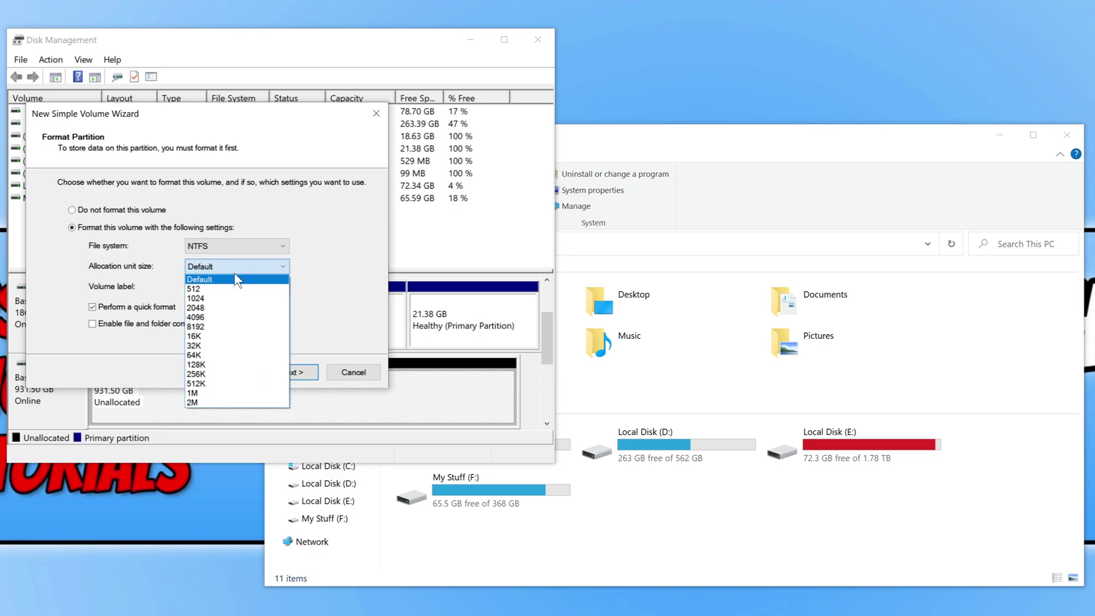
click(237, 279)
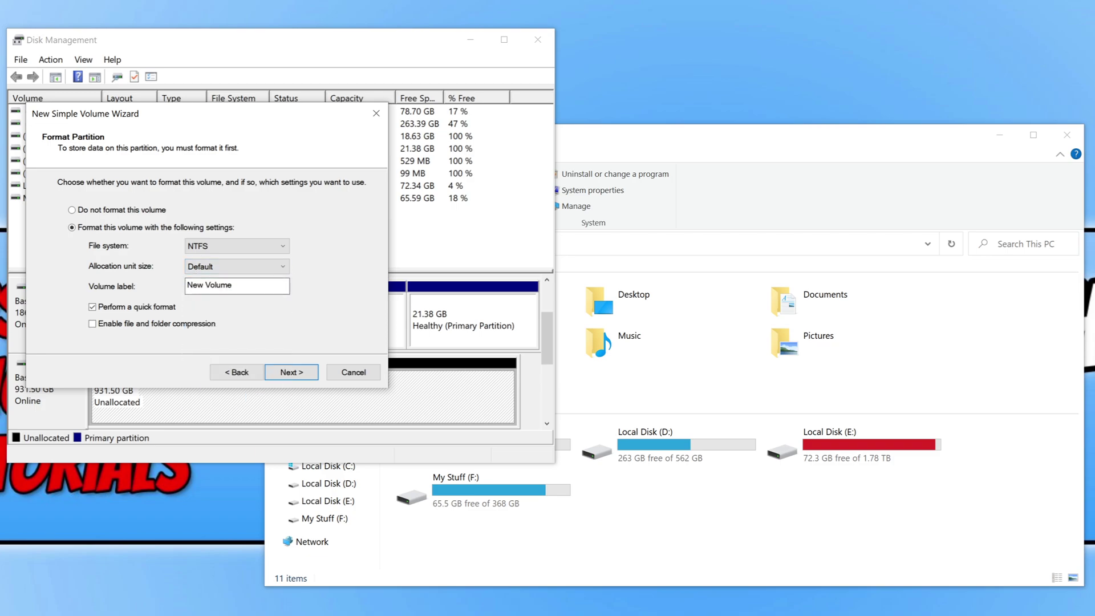
key(Tab)
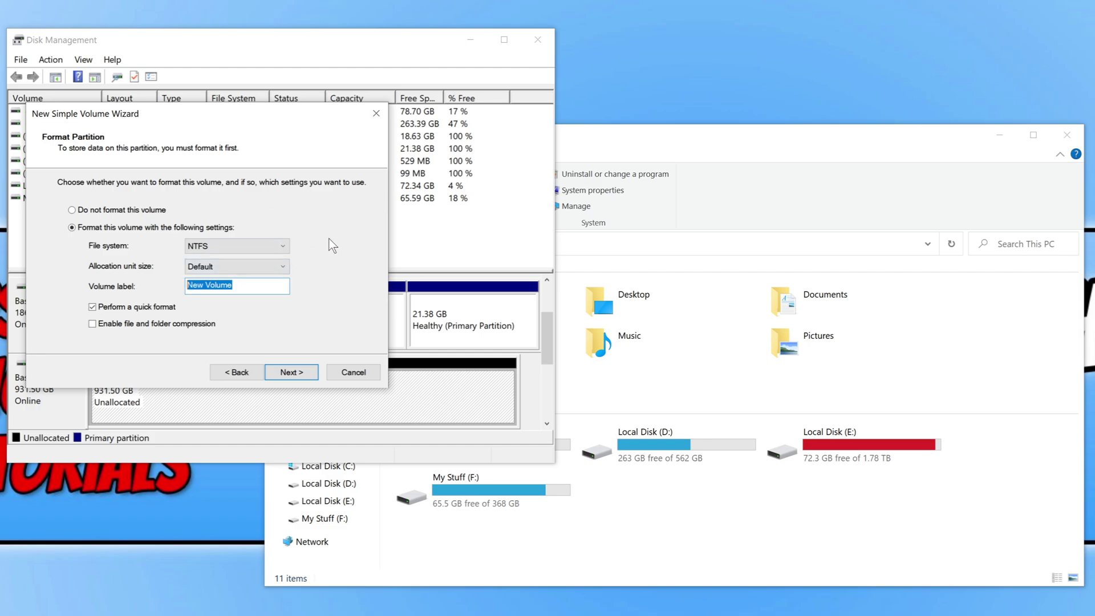
text(Local Disk)
click(292, 372)
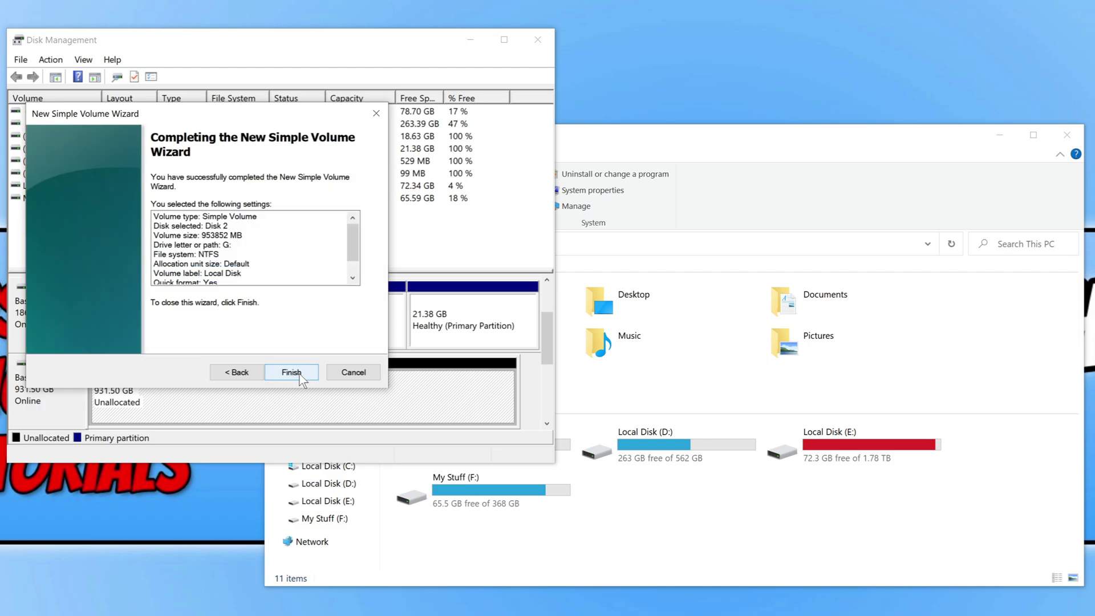
Step: Finish the wizard and select the new Local Disk (G:) in File Explorer's This PC
click(292, 372)
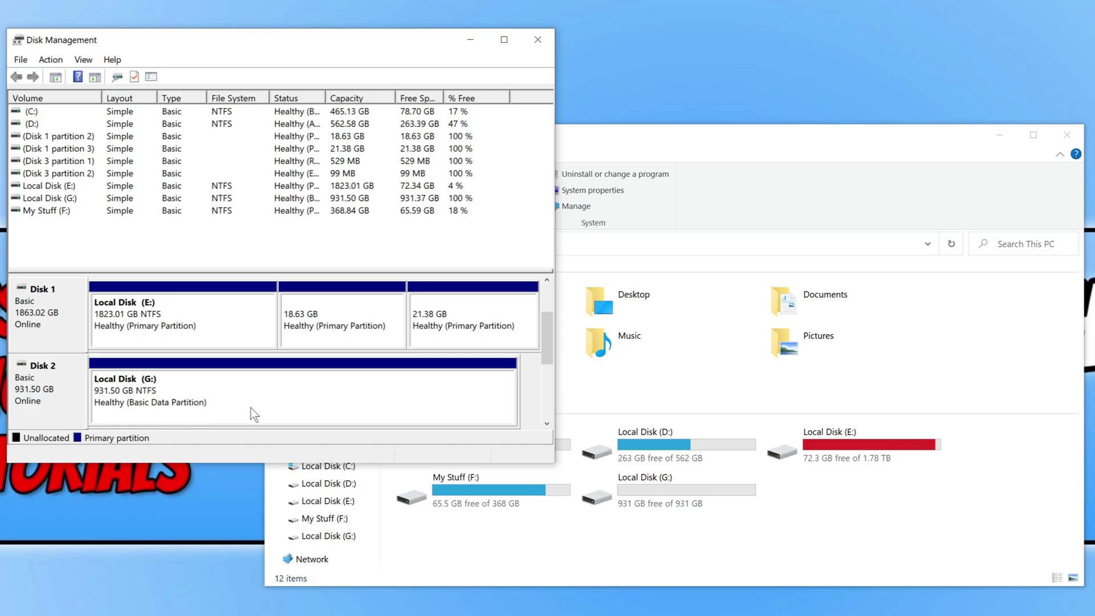
click(603, 139)
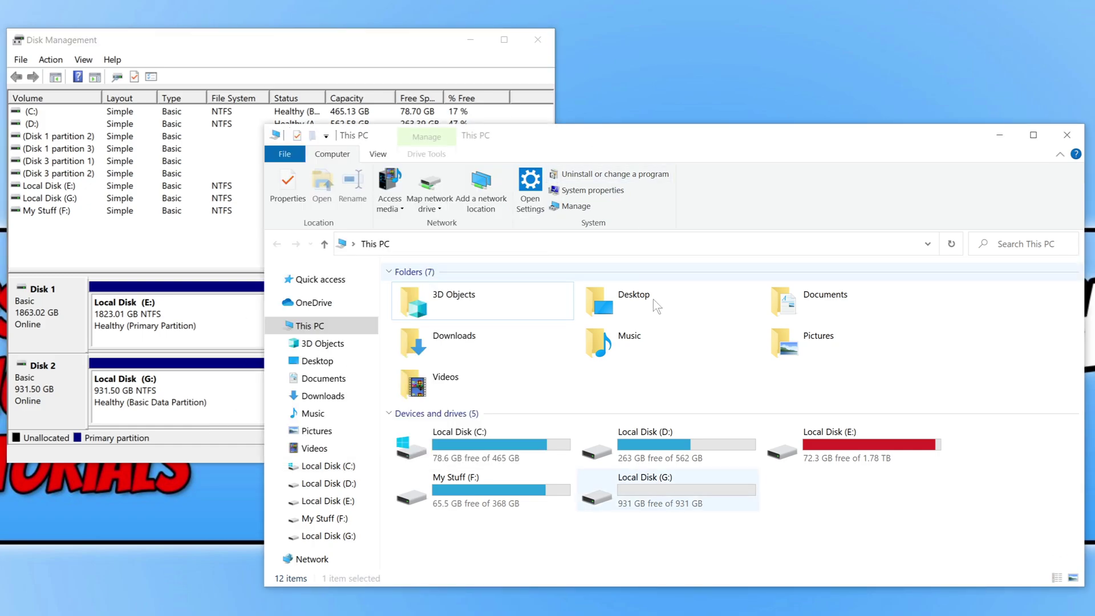
click(661, 489)
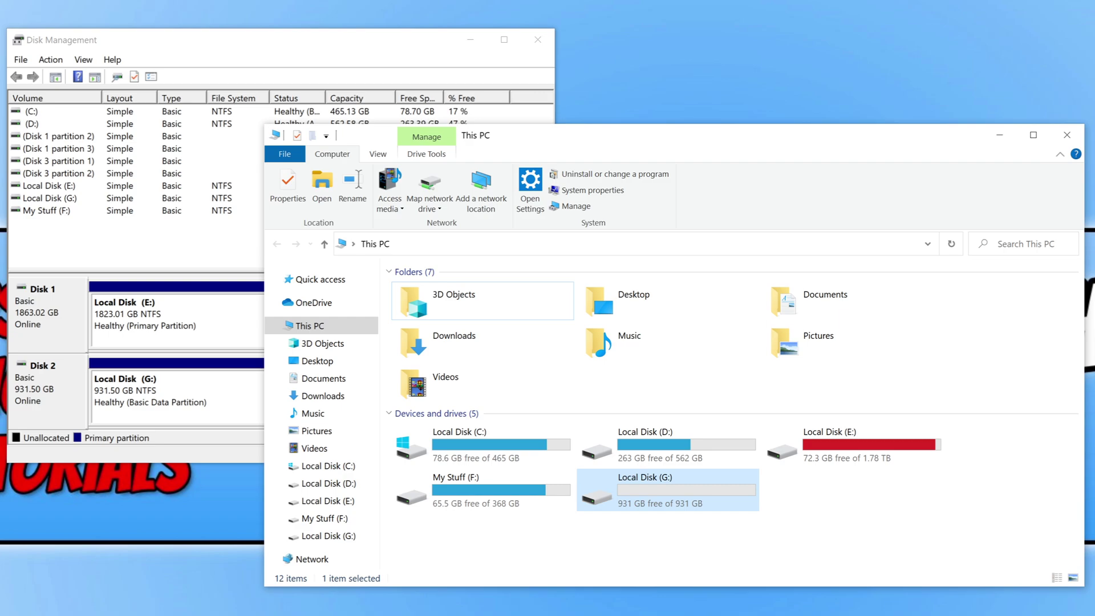